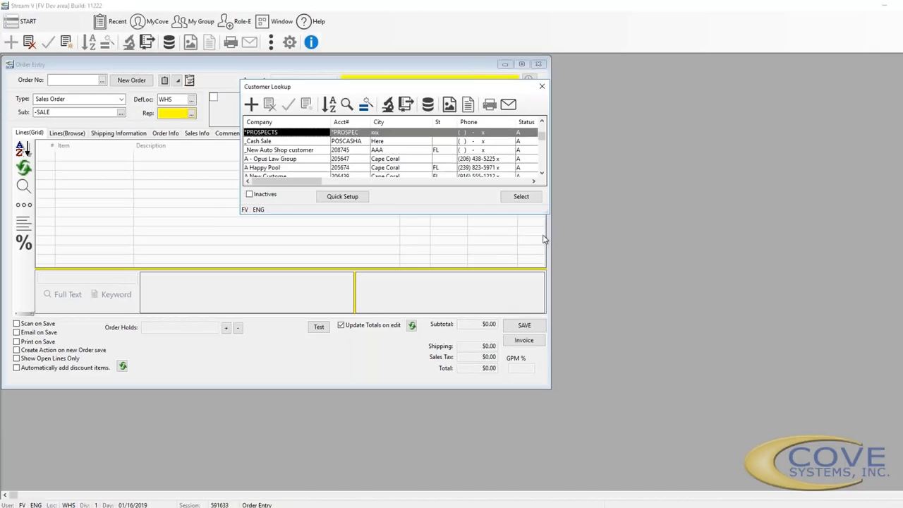
Step: Enlarge the Customer Lookup window and highlight Bay Area Systems Inc. in the customer list
{"action": "left_click_drag", "start_coordinate": [544, 214], "coordinate": [583, 267]}
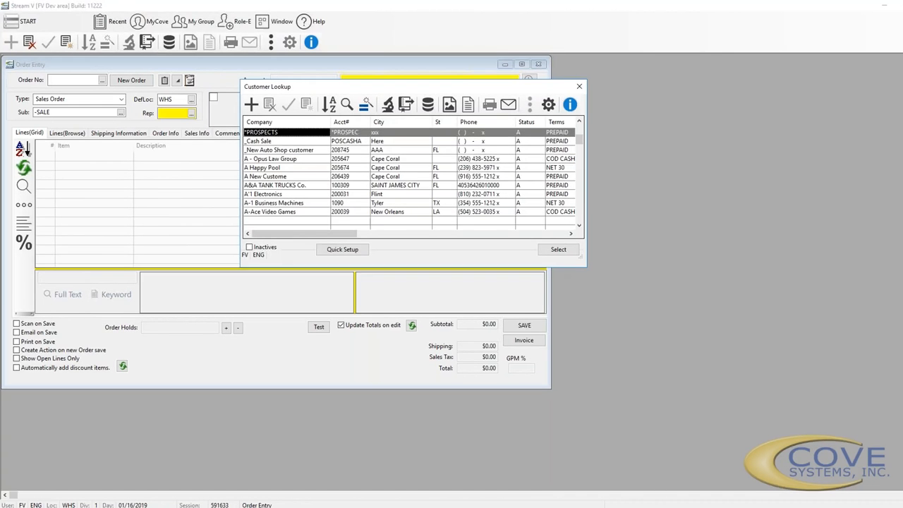
{"action": "scroll", "coordinate": [276, 218], "scroll_direction": "down", "scroll_amount": 4}
{"action": "scroll", "coordinate": [277, 205], "scroll_direction": "down", "scroll_amount": 15}
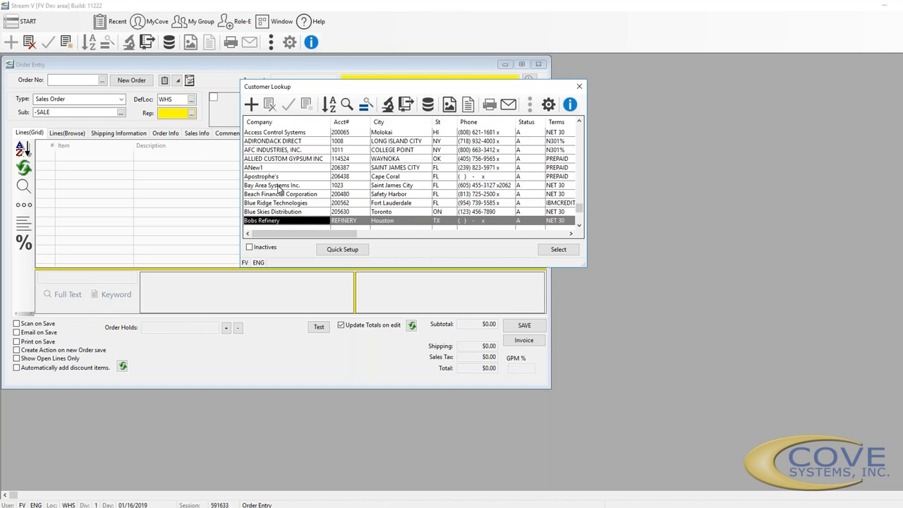
{"action": "left_click", "coordinate": [280, 185]}
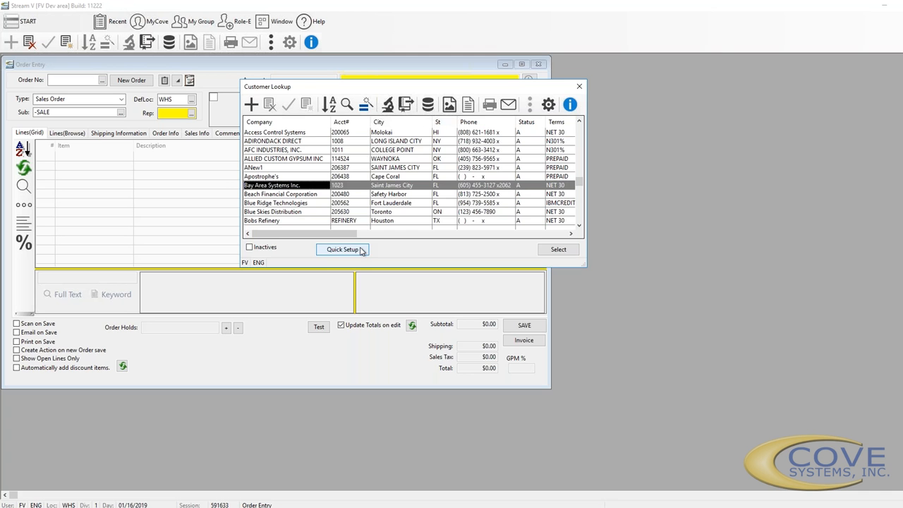
Step: View the fields of the Customer Quick Setup form and close it without saving
{"action": "left_click", "coordinate": [363, 252]}
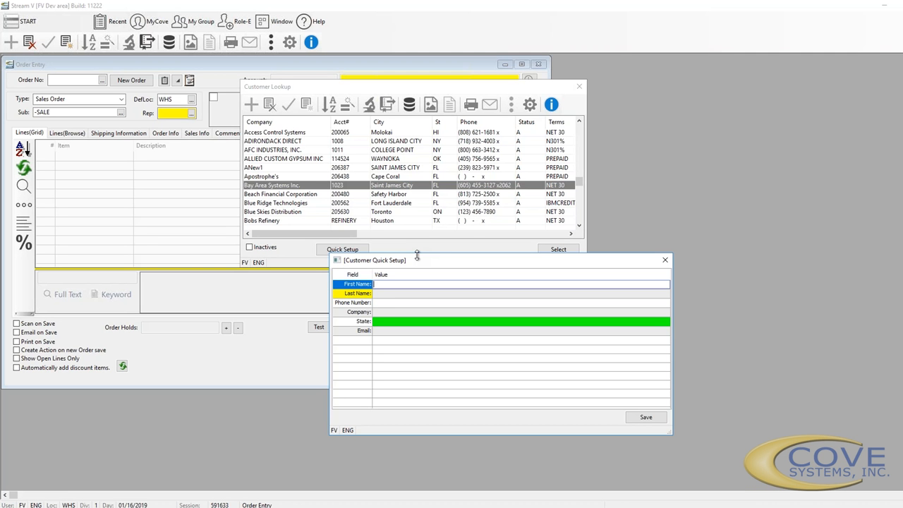
{"action": "left_click", "coordinate": [666, 262]}
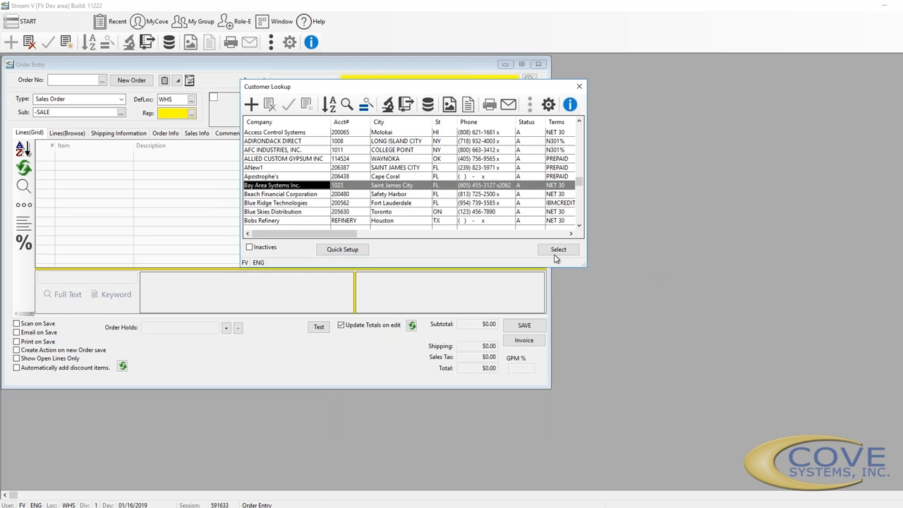
Step: Use the highlighted customer for the new sales order and acknowledge its sales notes and special shipping instructions notice
{"action": "left_click", "coordinate": [559, 249]}
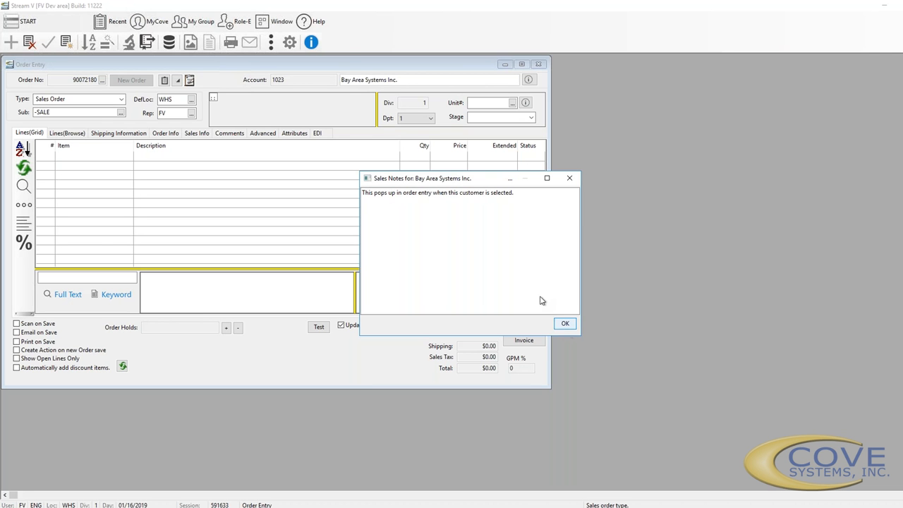
{"action": "left_click", "coordinate": [565, 323]}
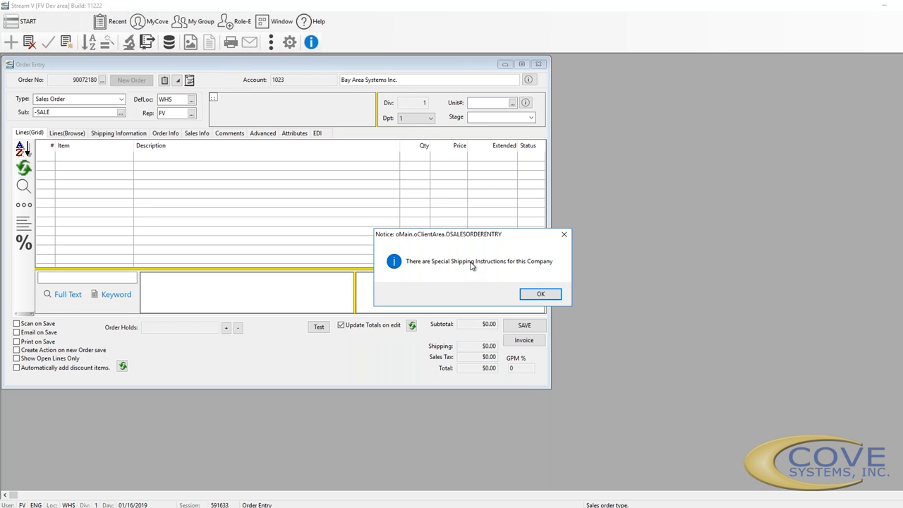
{"action": "left_click", "coordinate": [551, 299]}
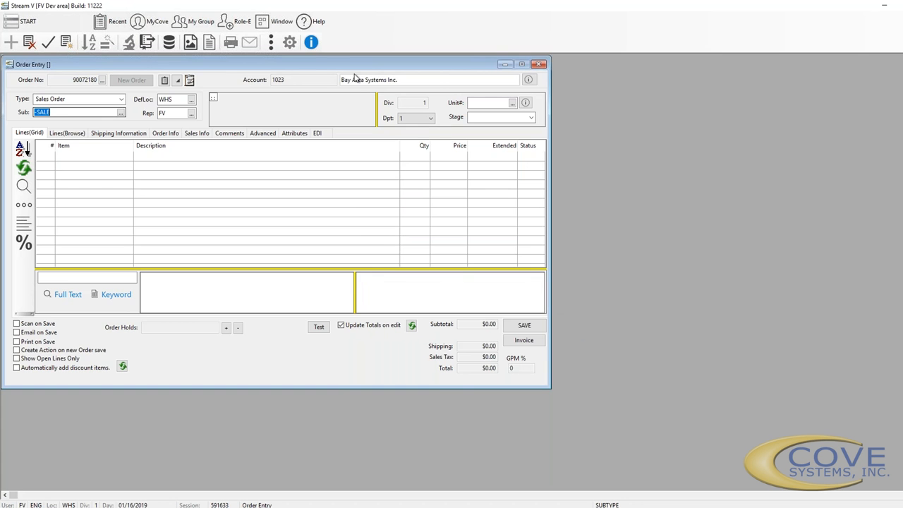
Step: Reposition and enlarge the Order Entry window, and view the customer's detail record from the order header
{"action": "left_click_drag", "start_coordinate": [322, 62], "coordinate": [436, 66]}
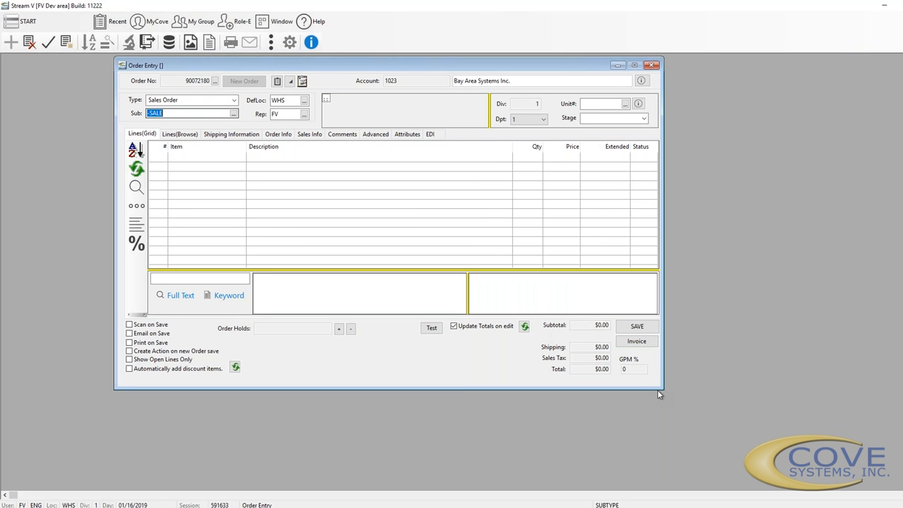
{"action": "left_click_drag", "start_coordinate": [662, 390], "coordinate": [709, 410]}
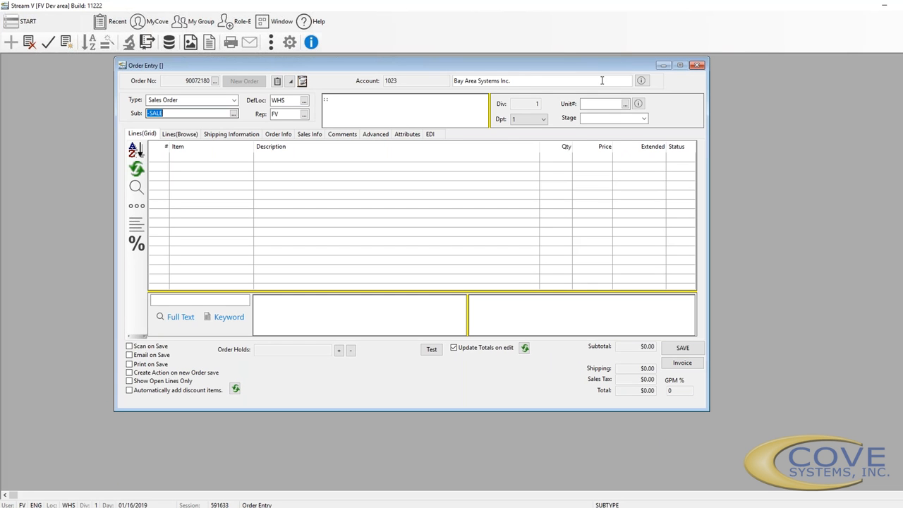
{"action": "left_click", "coordinate": [641, 82]}
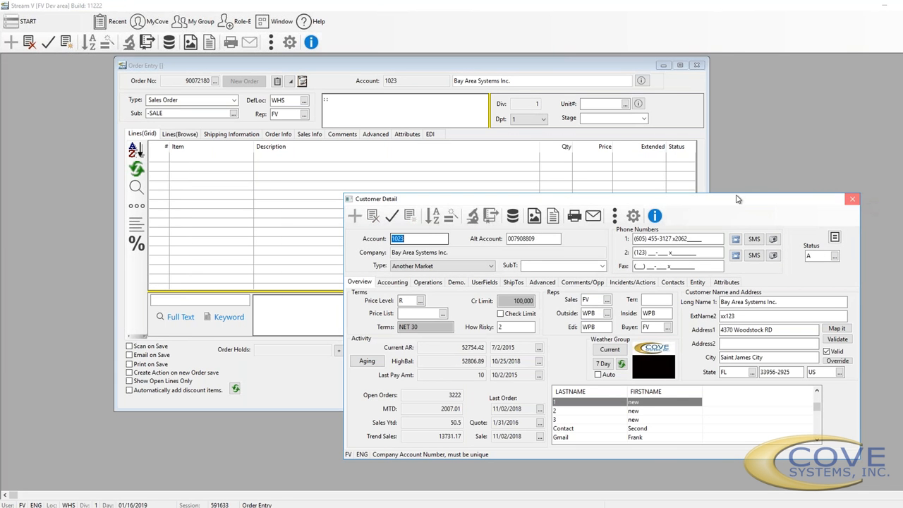
{"action": "left_click", "coordinate": [851, 199]}
Step: Review the available order types and the subtype lookup, leaving Sales Order and -SALE selected
{"action": "left_click", "coordinate": [230, 101]}
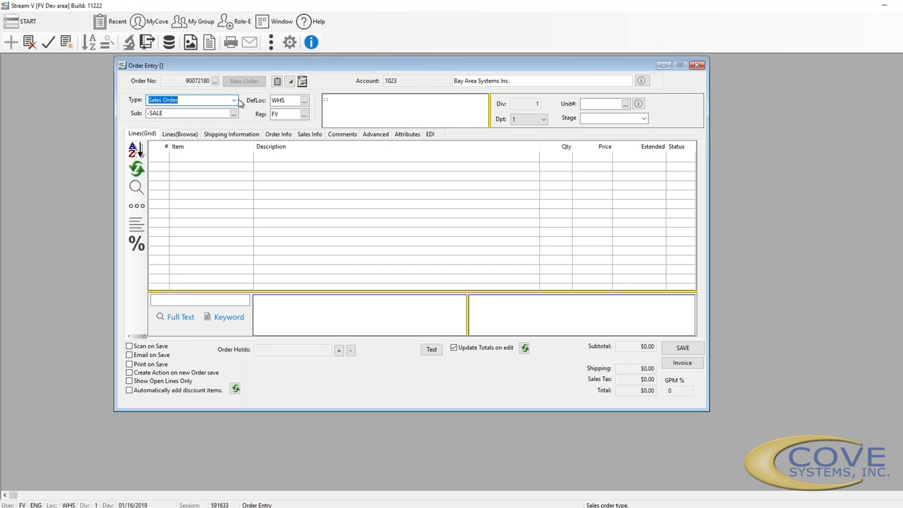
{"action": "left_click", "coordinate": [234, 100]}
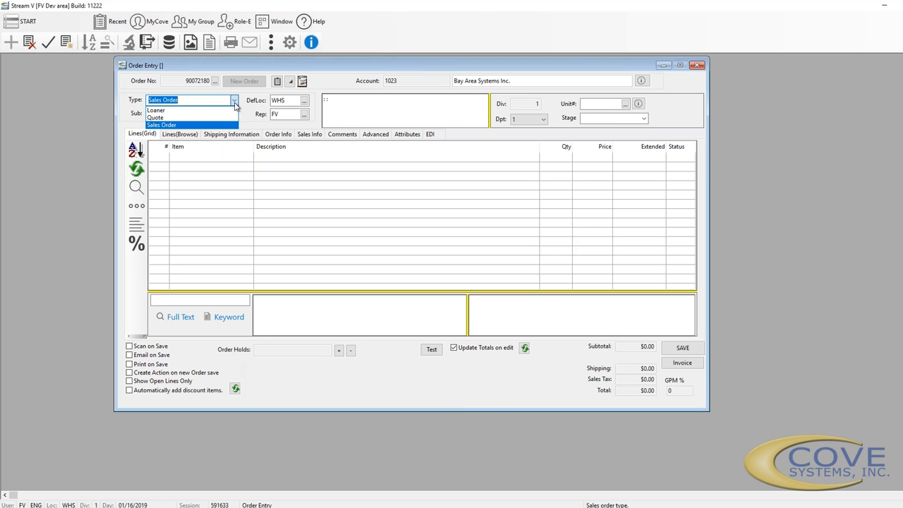
{"action": "left_click", "coordinate": [235, 104]}
{"action": "left_click", "coordinate": [209, 113]}
{"action": "left_click", "coordinate": [234, 114]}
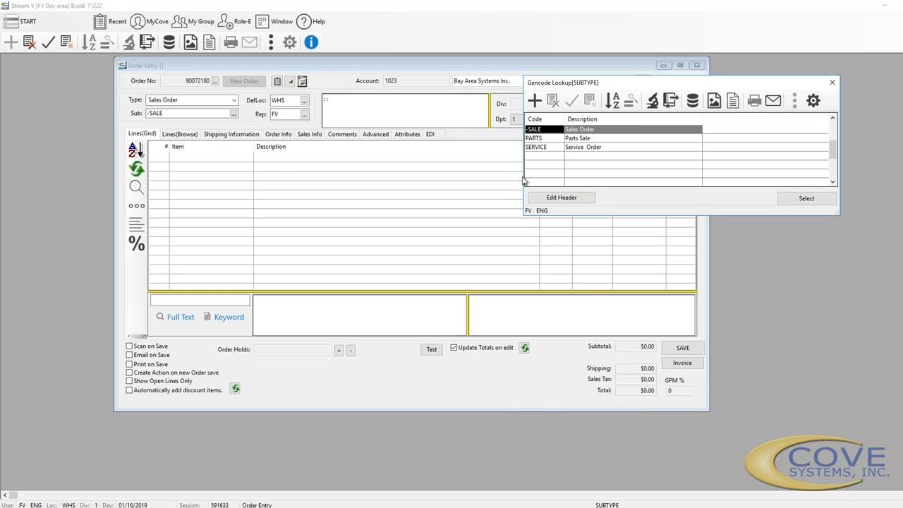
{"action": "left_click", "coordinate": [832, 83]}
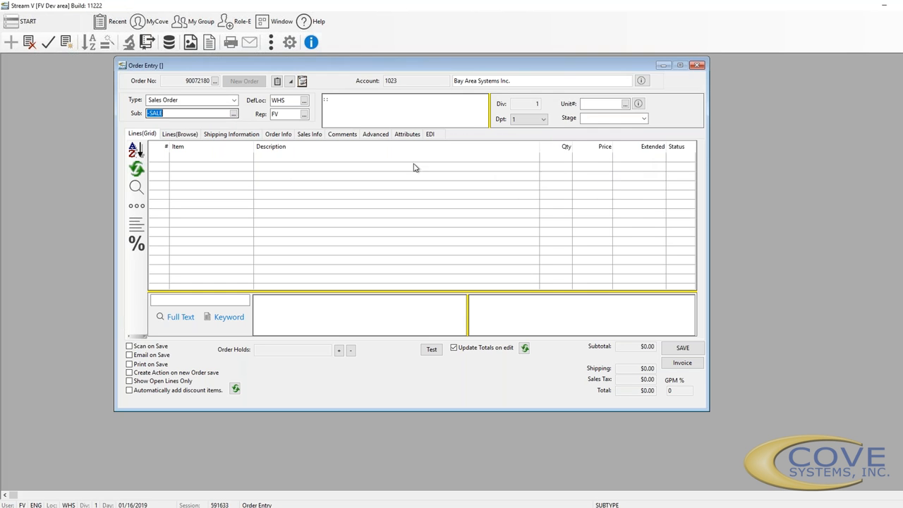
Step: Review the order's default location, shipping information and sales rep, and return to the line grid
{"action": "left_click", "coordinate": [295, 100]}
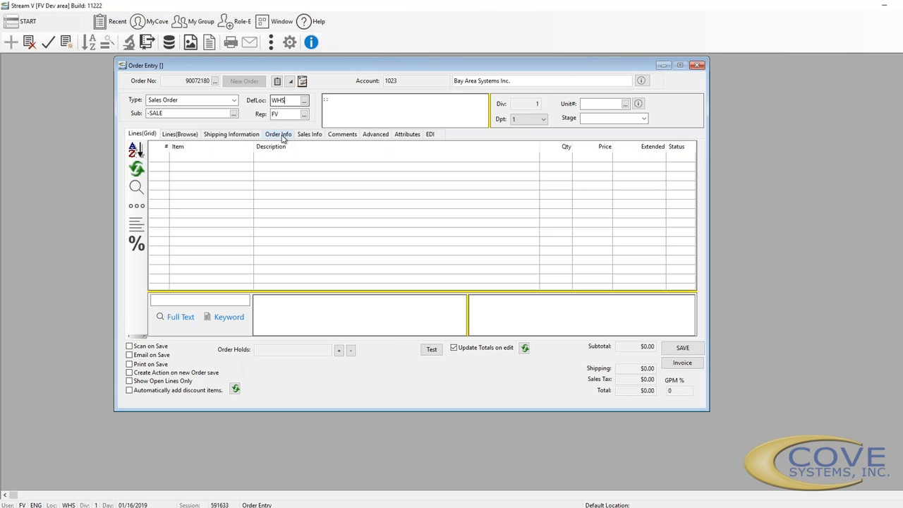
{"action": "left_click", "coordinate": [224, 135]}
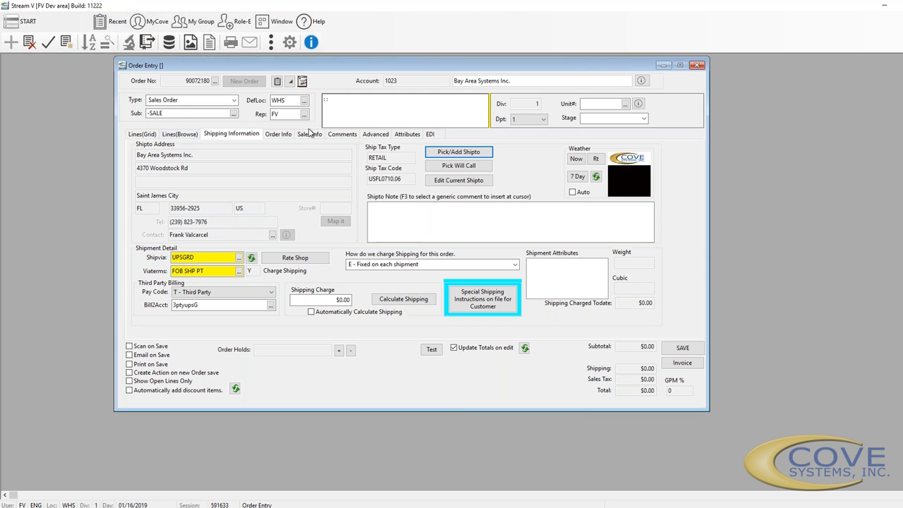
{"action": "left_click", "coordinate": [285, 115]}
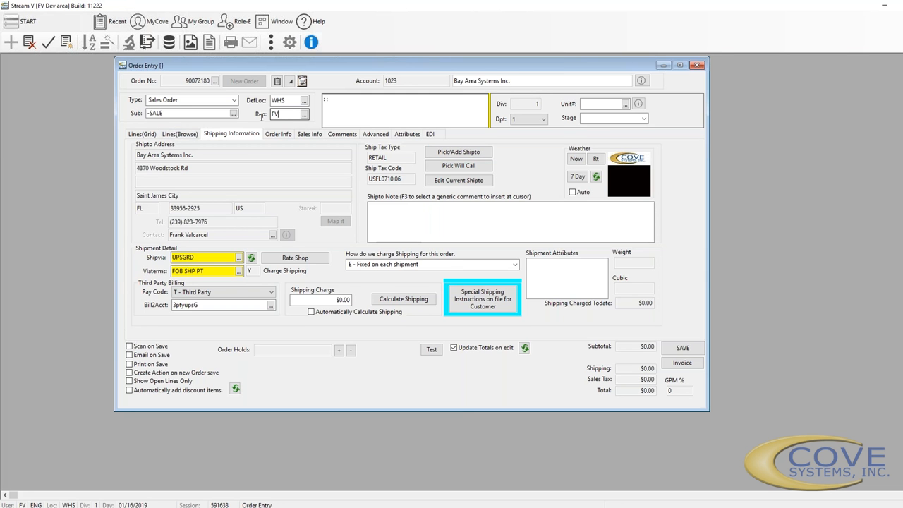
{"action": "left_click", "coordinate": [142, 134]}
{"action": "key", "text": "Escape"}
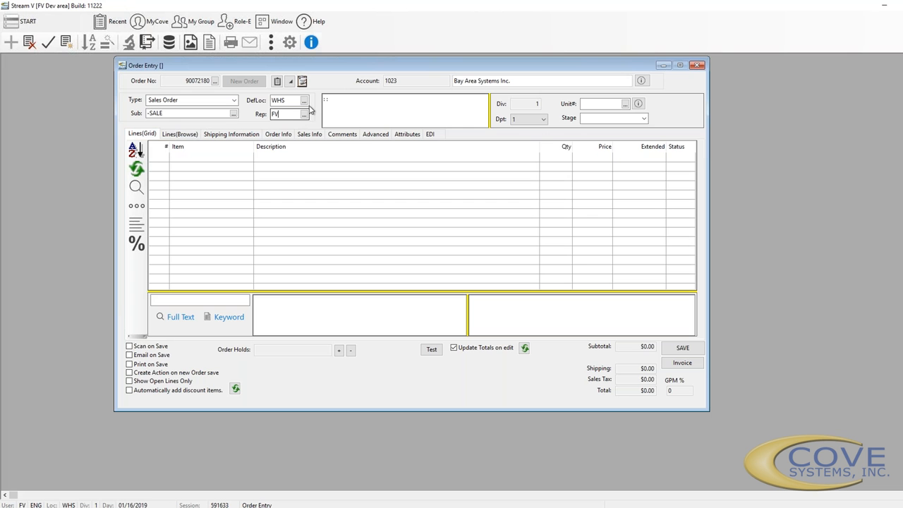
Step: Open the SOE Unit Detail Formula behind the header's unit detail box and exit without saving
{"action": "left_click", "coordinate": [368, 104]}
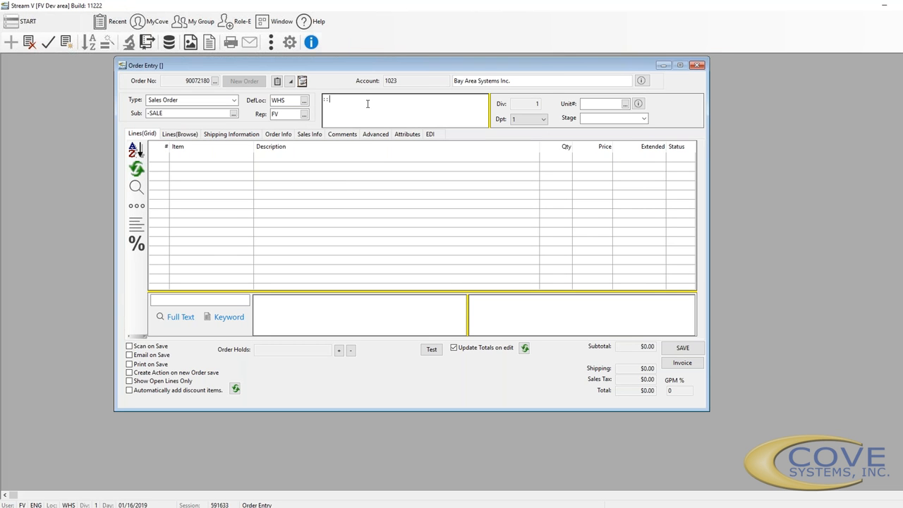
{"action": "key", "text": "F2"}
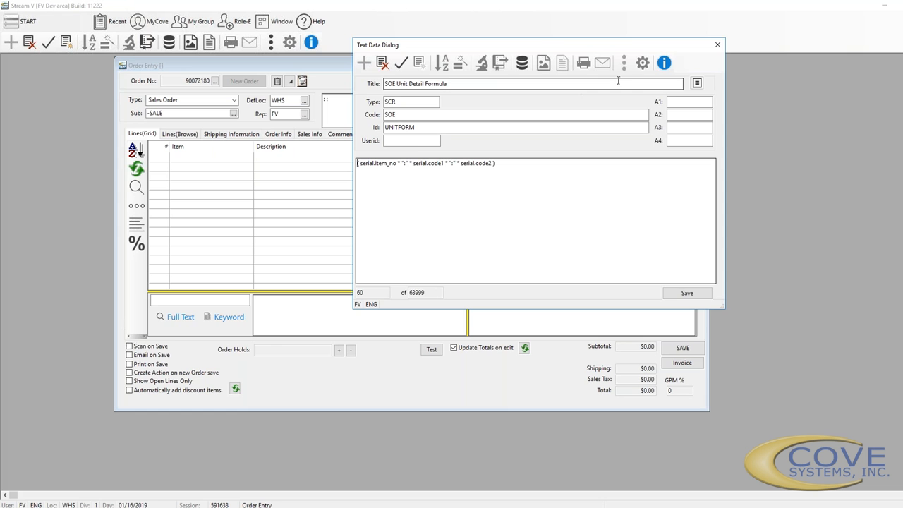
{"action": "left_click", "coordinate": [718, 46]}
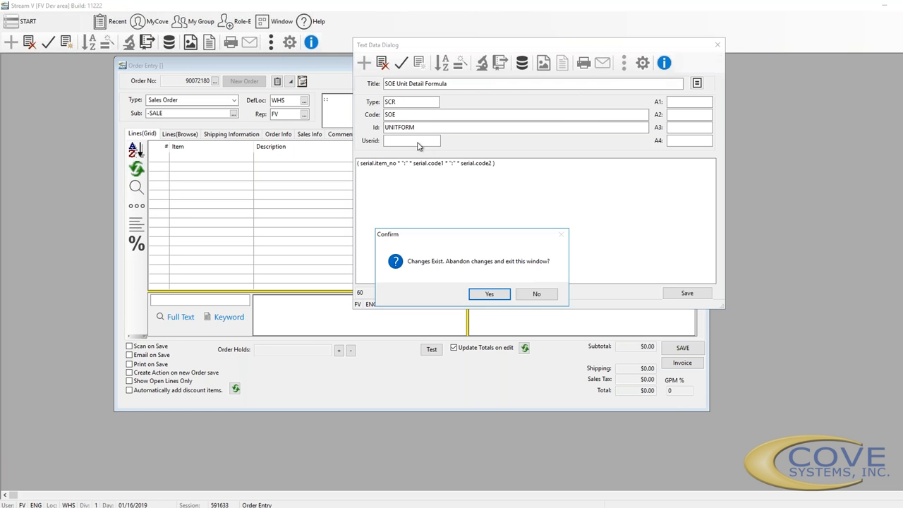
{"action": "left_click", "coordinate": [488, 295]}
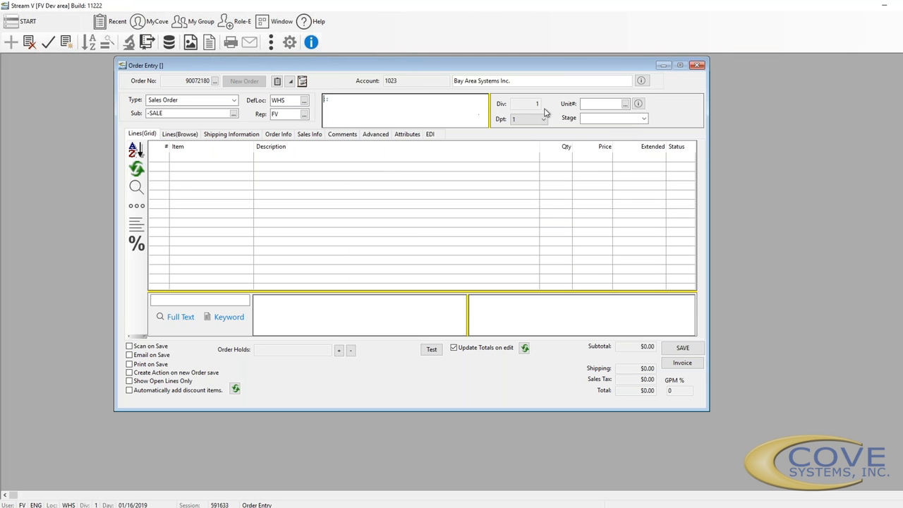
Step: Examine the order's department, serial unit lookup and stage options without choosing any value
{"action": "left_click", "coordinate": [522, 119]}
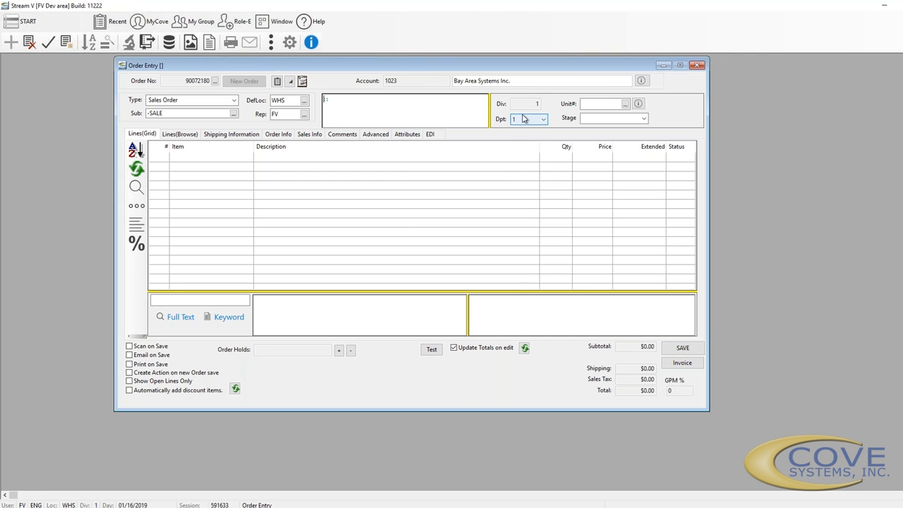
{"action": "left_click", "coordinate": [605, 104]}
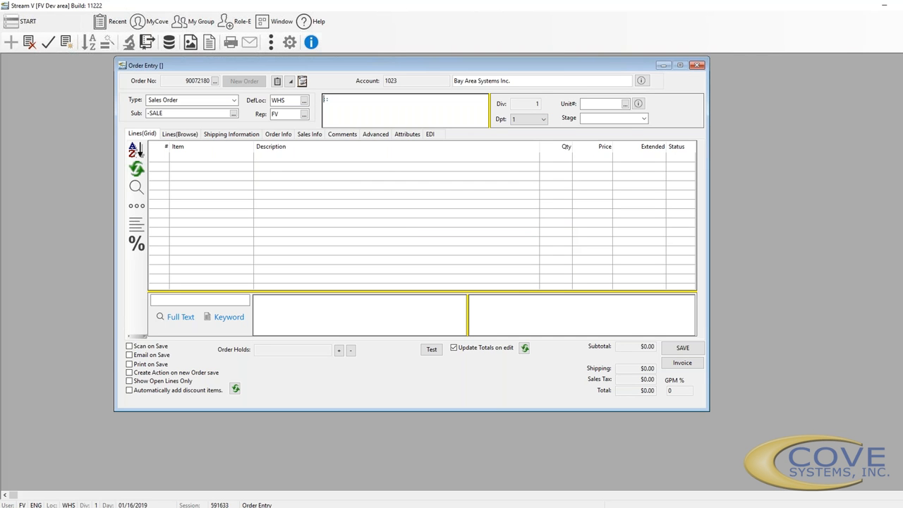
{"action": "left_click", "coordinate": [625, 104]}
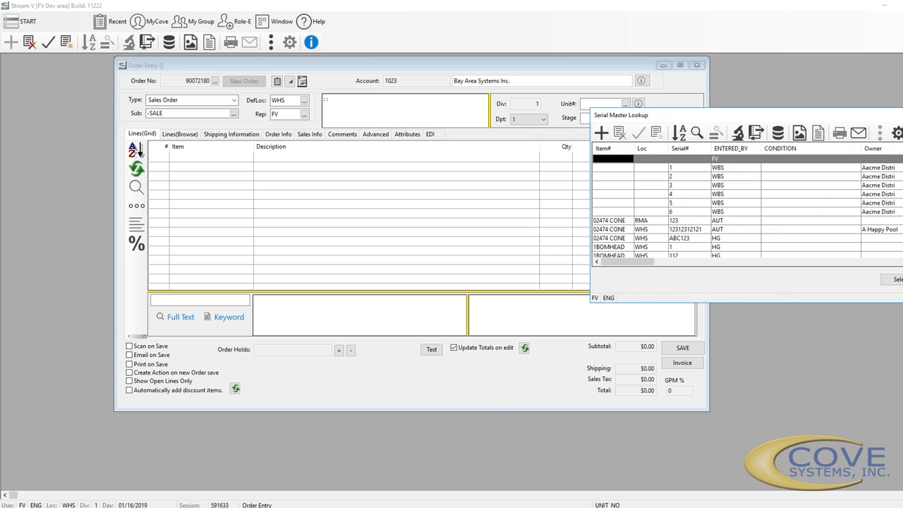
{"action": "key", "text": "Escape"}
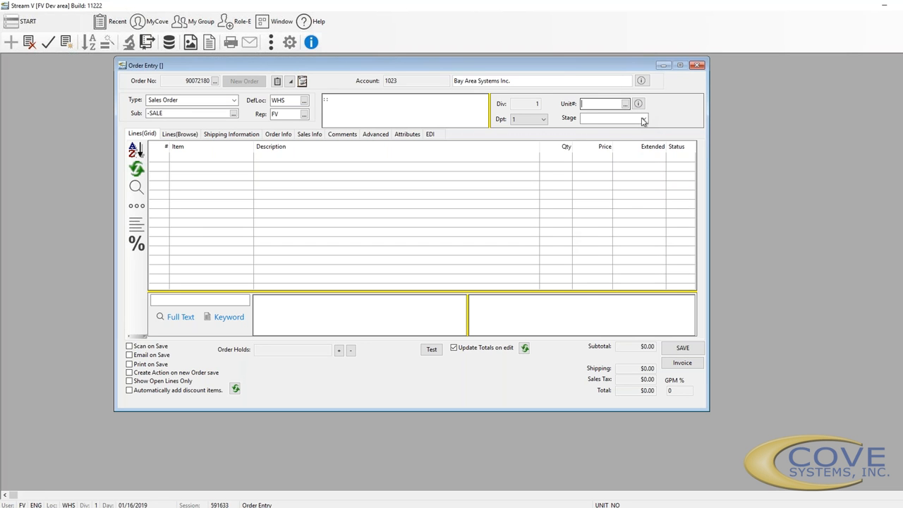
{"action": "left_click", "coordinate": [644, 119]}
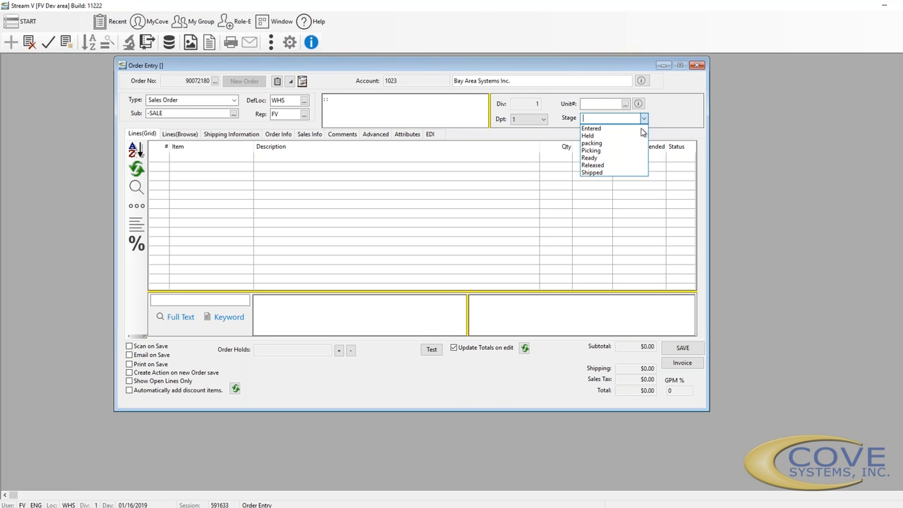
{"action": "left_click", "coordinate": [664, 125]}
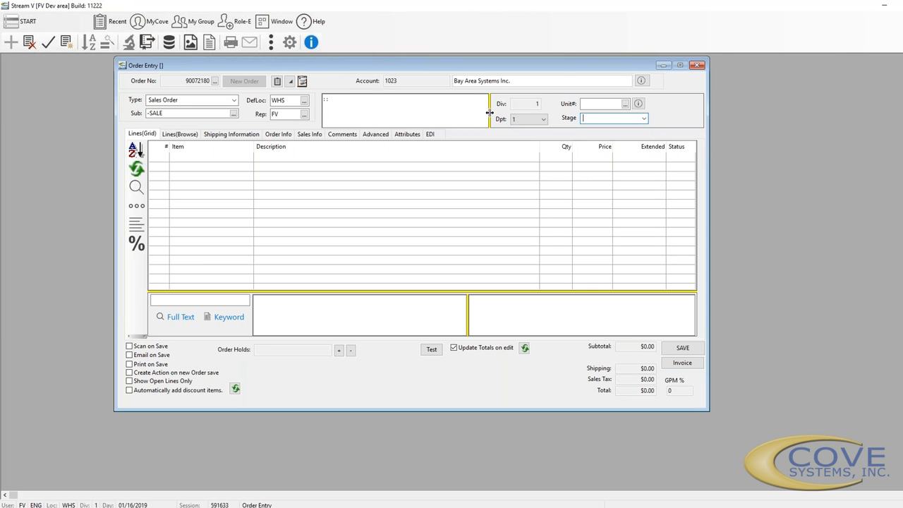
Step: Widen the unit detail box in the order header and compare the order's line grid with its browse view
{"action": "left_click_drag", "start_coordinate": [538, 111], "coordinate": [381, 112]}
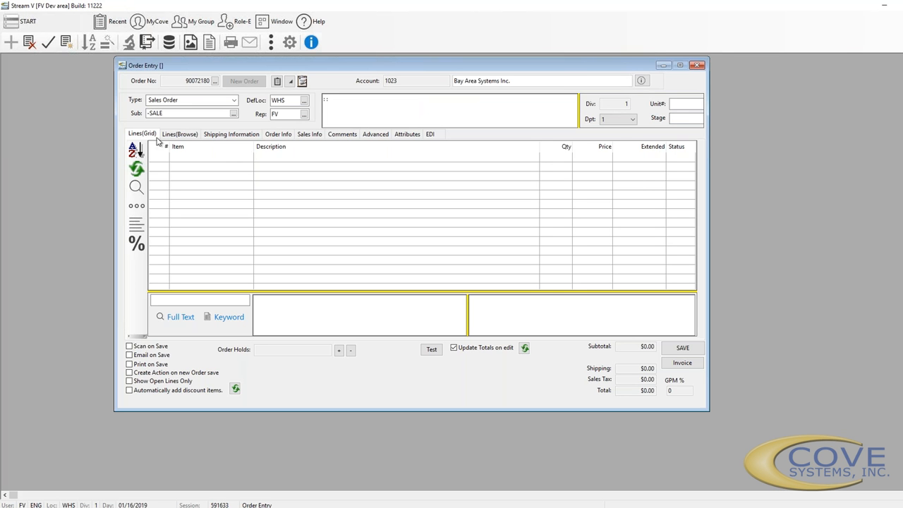
{"action": "left_click", "coordinate": [193, 157]}
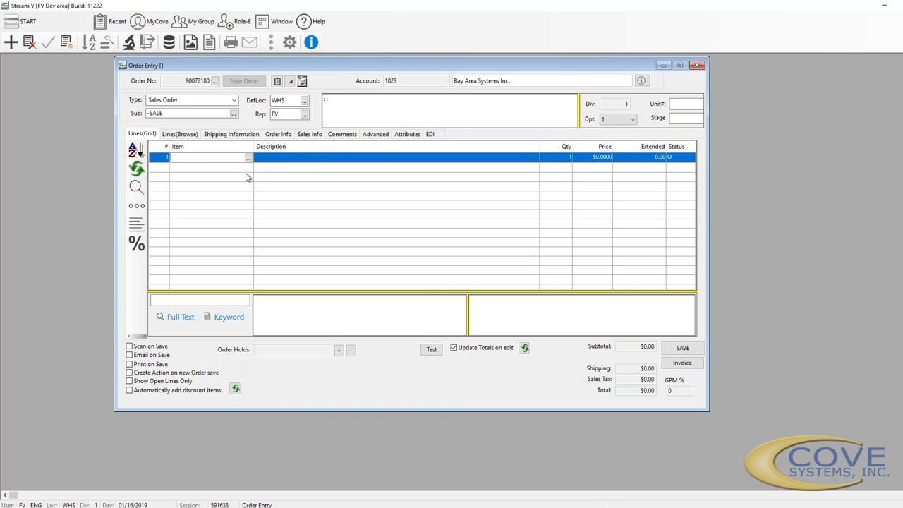
{"action": "left_click", "coordinate": [178, 135]}
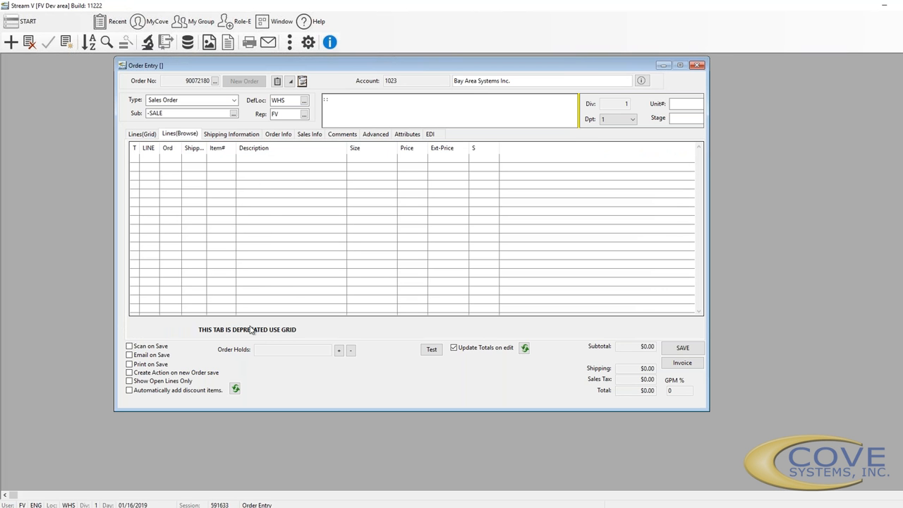
{"action": "left_click", "coordinate": [139, 135]}
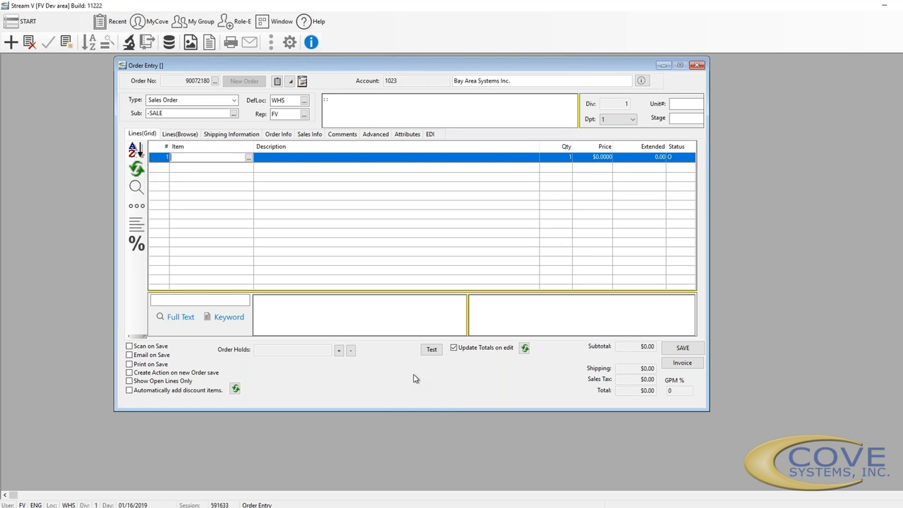
Step: Examine the item search field and the two text boxes beneath the order lines
{"action": "left_click", "coordinate": [212, 300]}
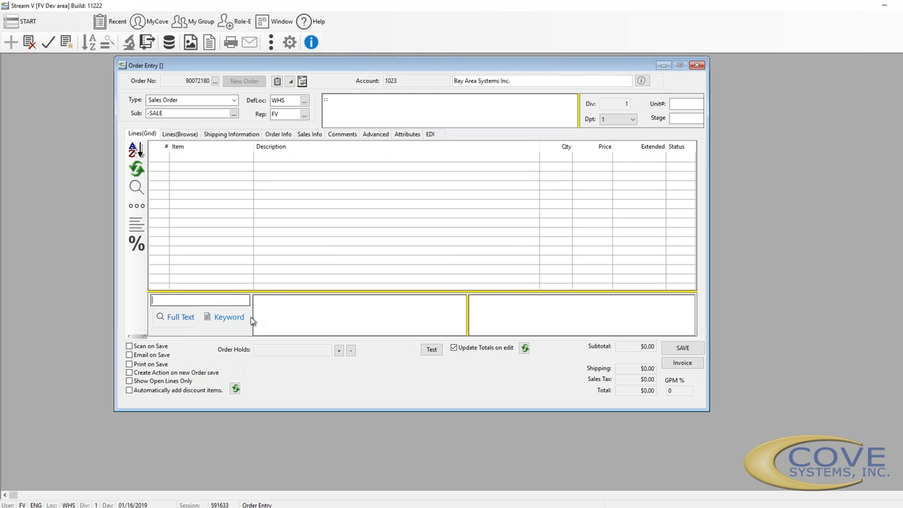
{"action": "left_click", "coordinate": [290, 316]}
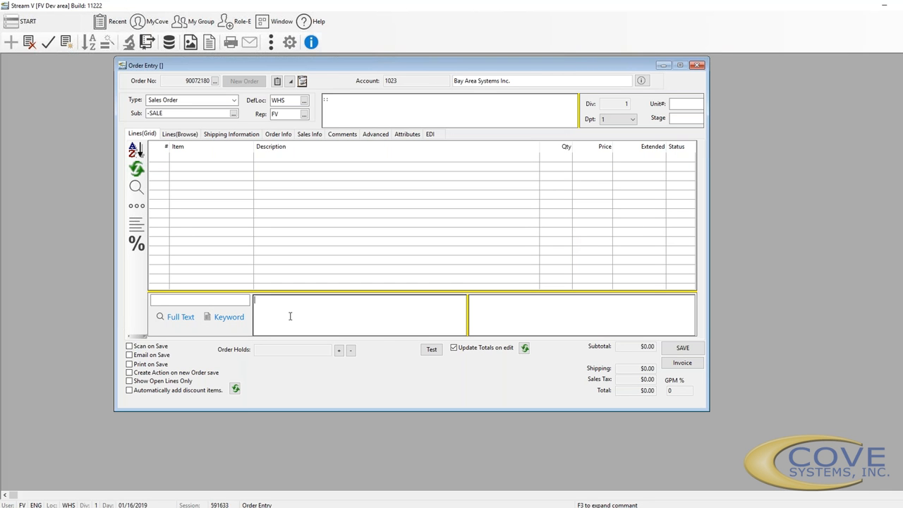
{"action": "left_click", "coordinate": [536, 307]}
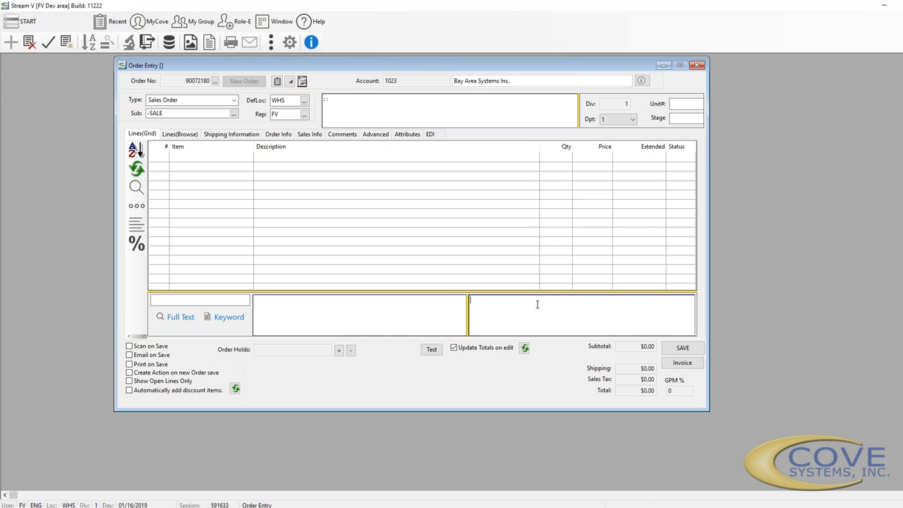